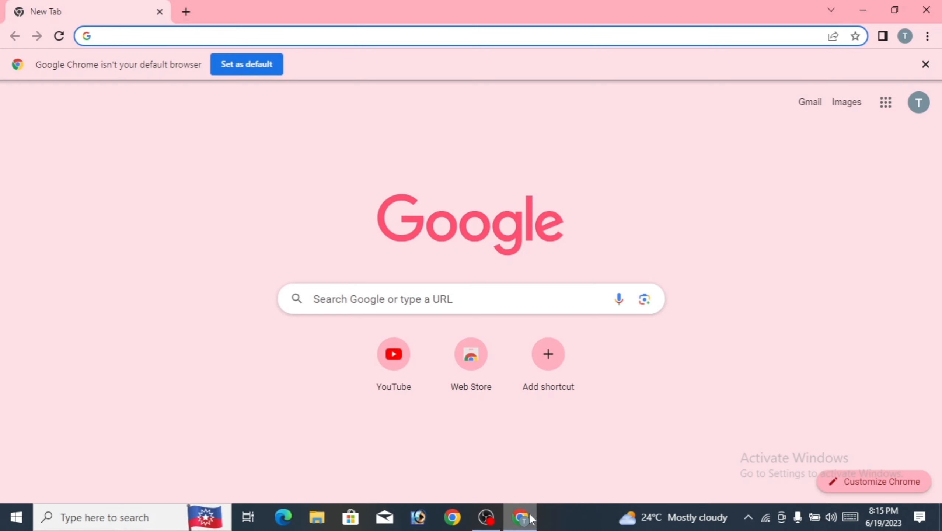
- Search Google for 'microsoft windows 10 download' and open the Download Windows 10 Disc Image (ISO File) result
click(254, 34)
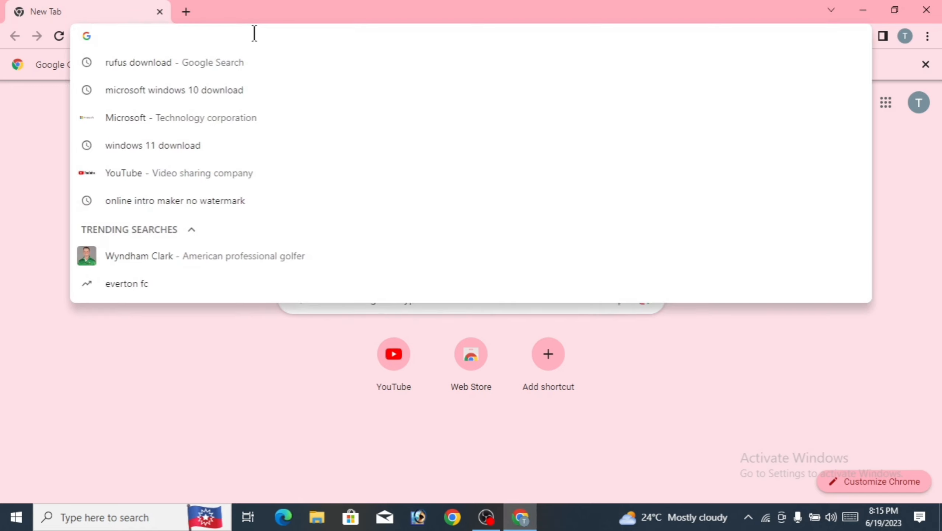
click(178, 98)
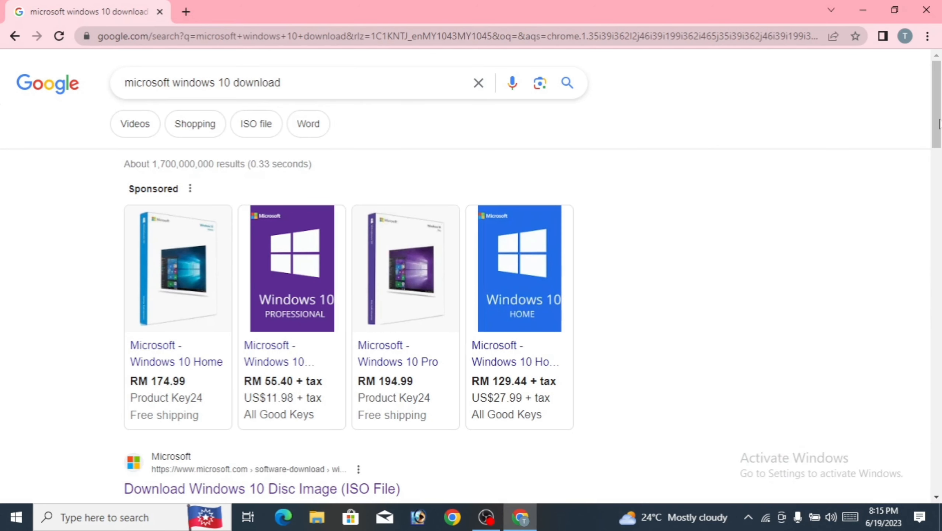
drag(939, 125, 938, 177)
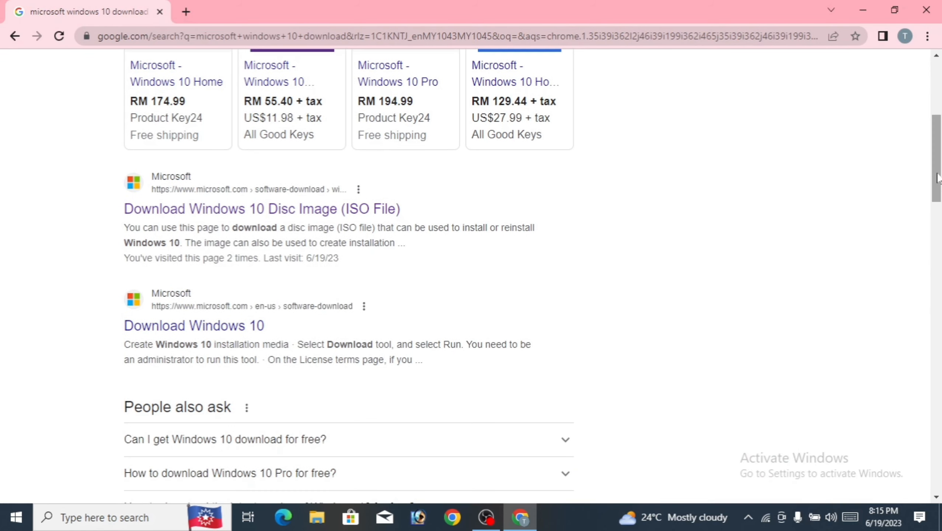
click(233, 184)
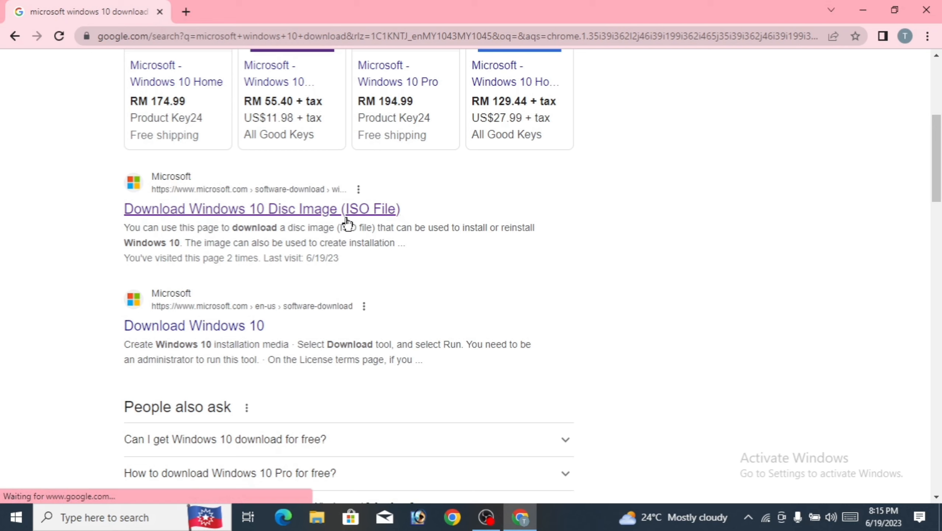
click(377, 211)
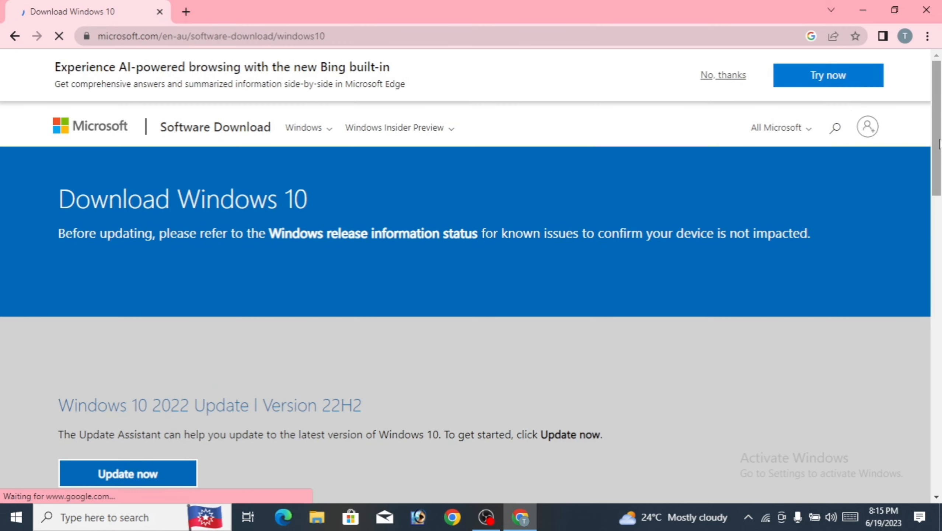
- Download the MediaCreationTool .exe via 'Download tool now' under Create Windows 10 installation media, then open a new tab
drag(939, 138, 939, 157)
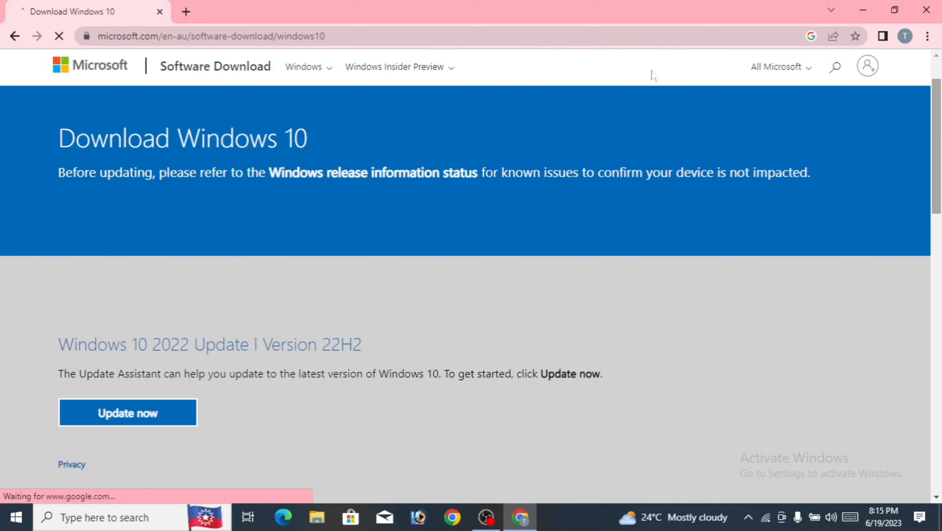
drag(939, 142, 940, 232)
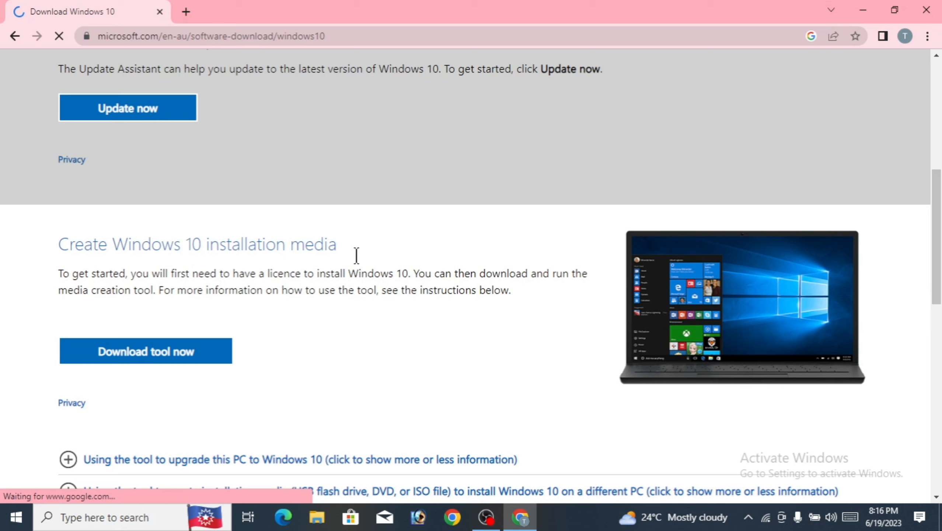
click(147, 357)
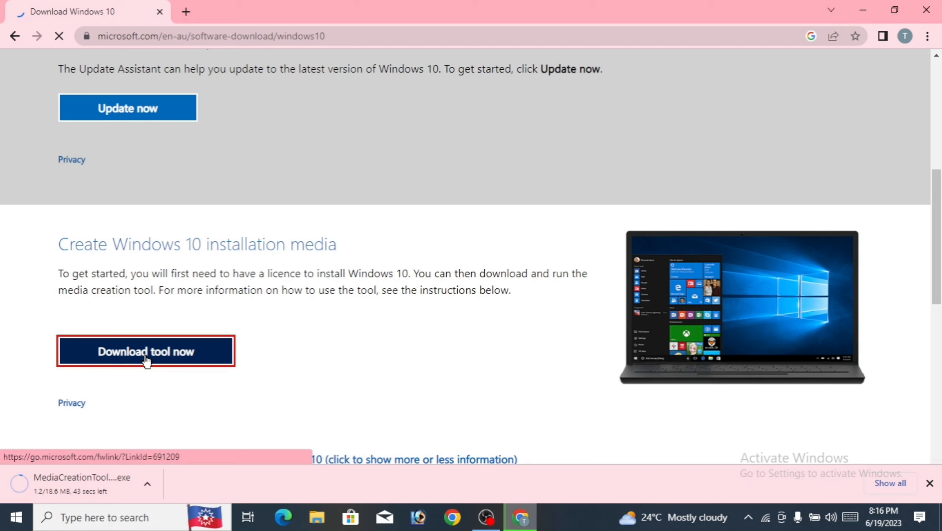
click(186, 12)
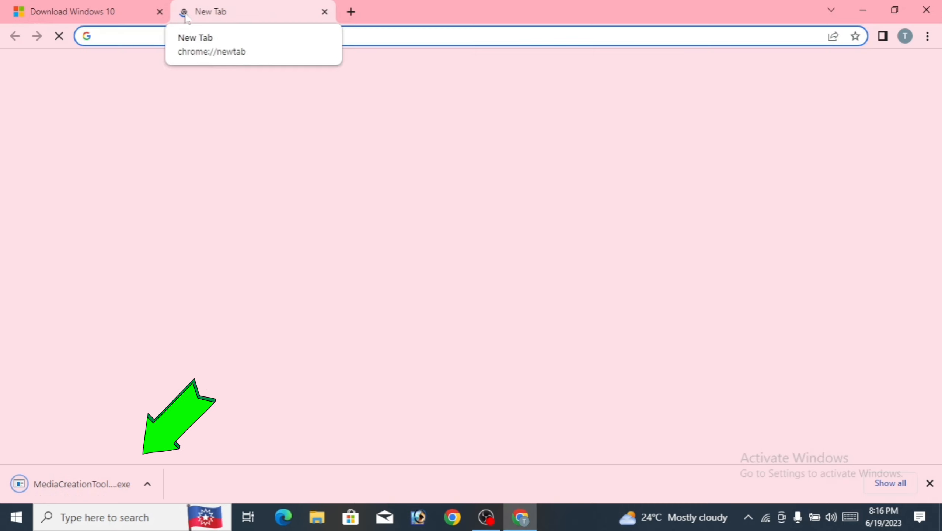
- Search for 'rufus download' and open the Rufus home page at rufus.ie/en/
click(187, 36)
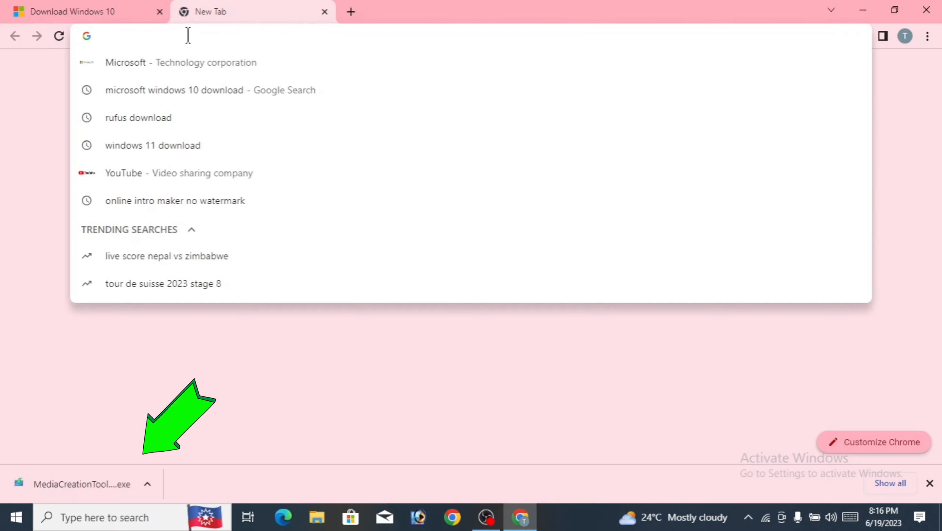
click(165, 124)
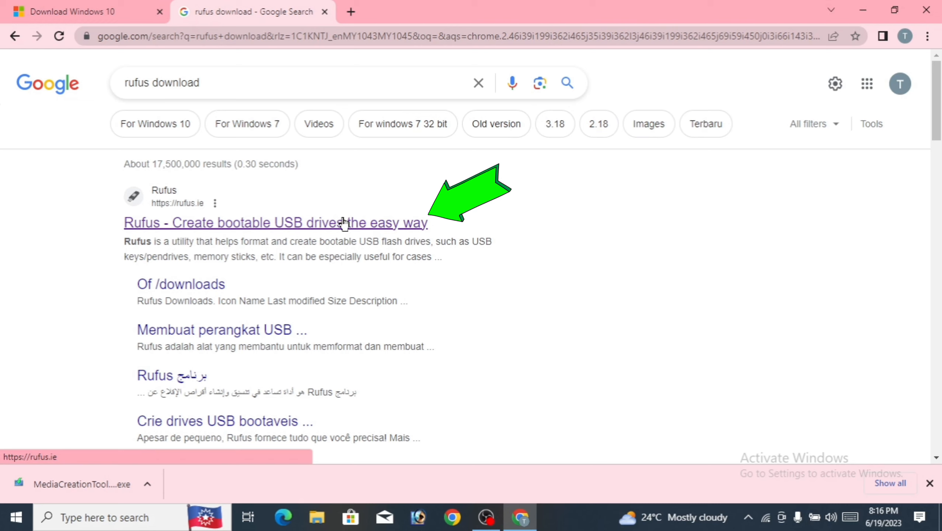
click(343, 223)
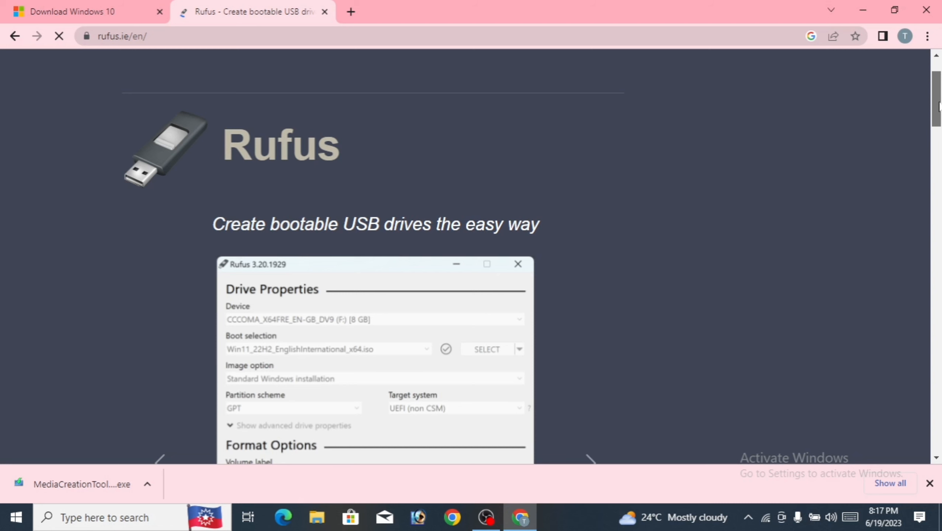
- Download rufus-4.1.exe from the Rufus Download section and minimize Chrome to show the desktop
scroll(407, 292, down, 10)
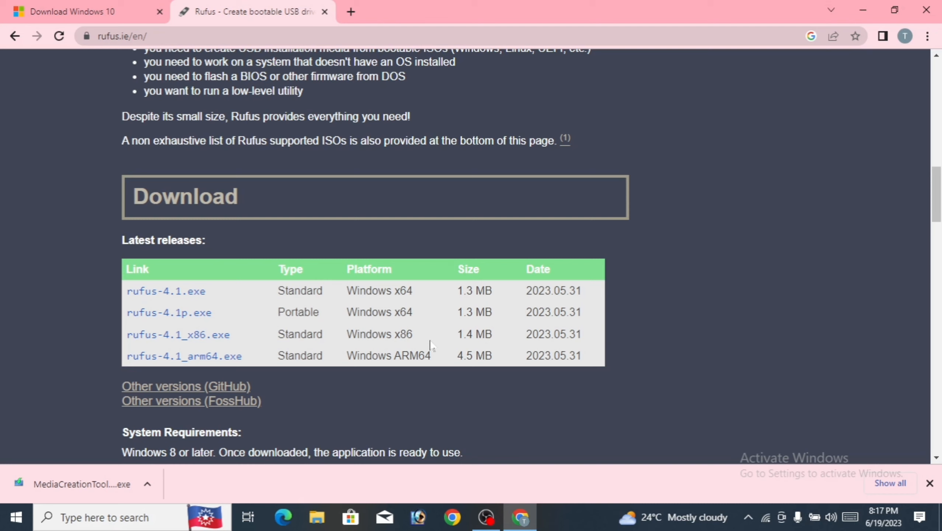
click(159, 293)
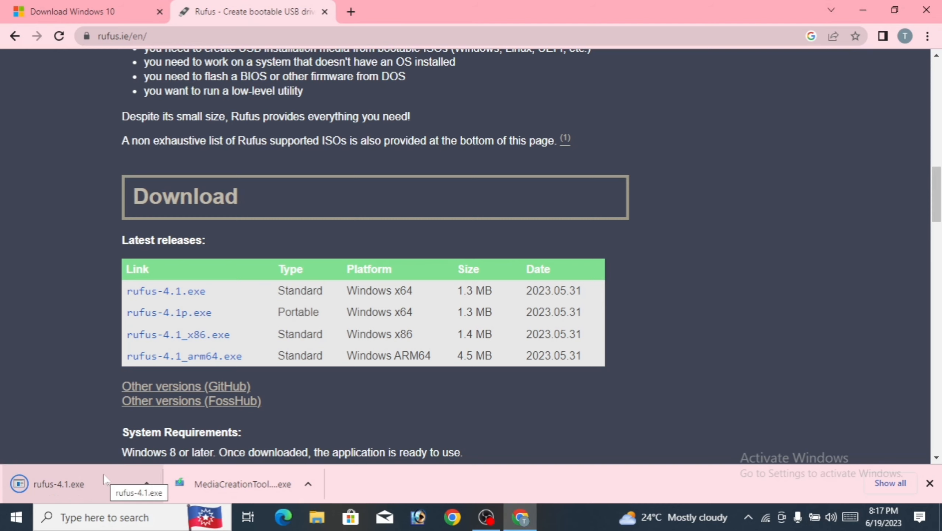
click(865, 11)
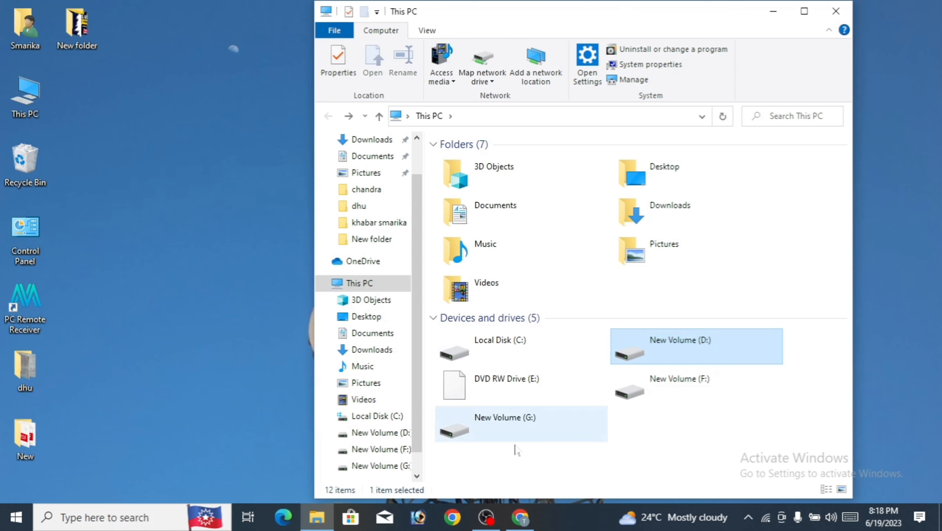
- Launch MediaCreationTool22H2 from the windows folder on New Volume (G:), then minimize Explorer
double_click(502, 428)
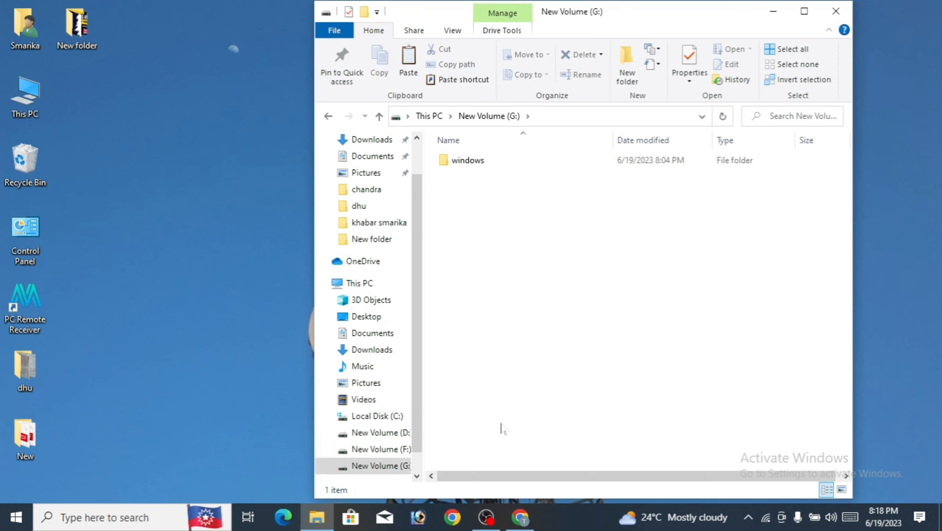
click(482, 167)
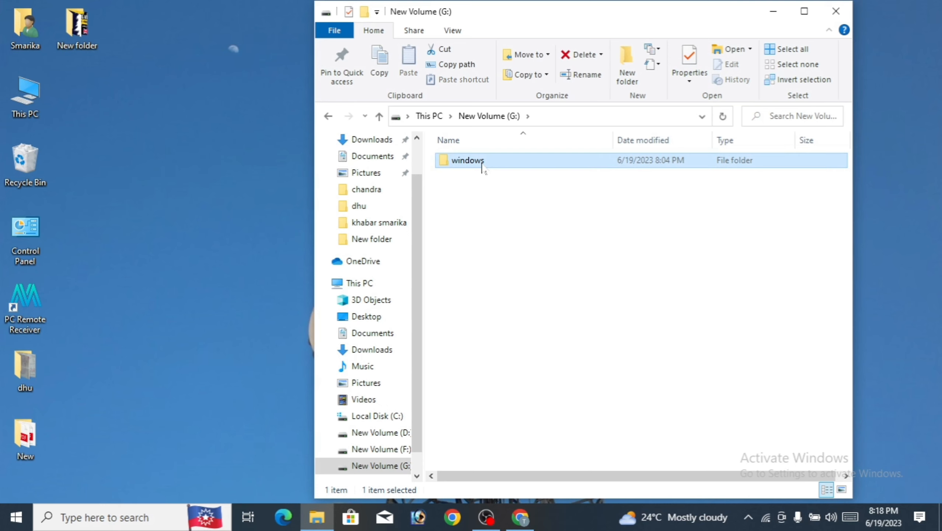
double_click(482, 166)
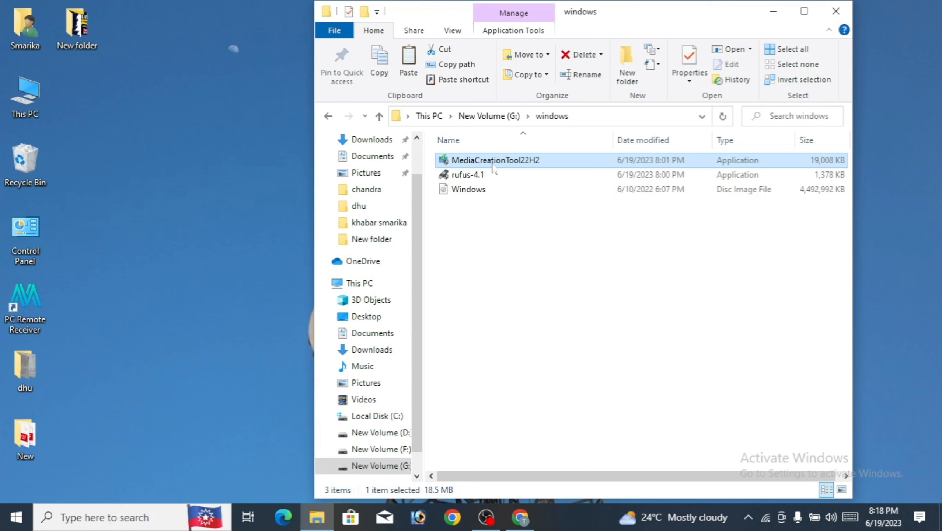
double_click(493, 163)
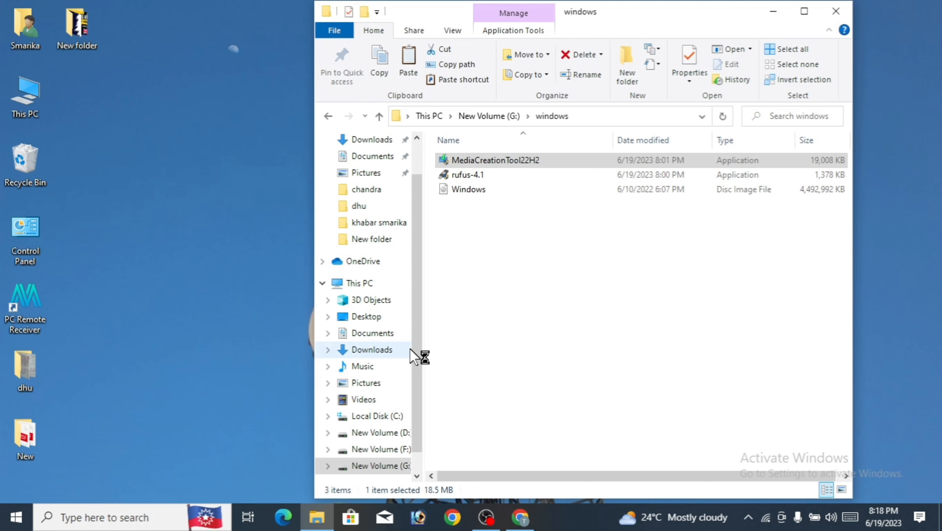
click(774, 12)
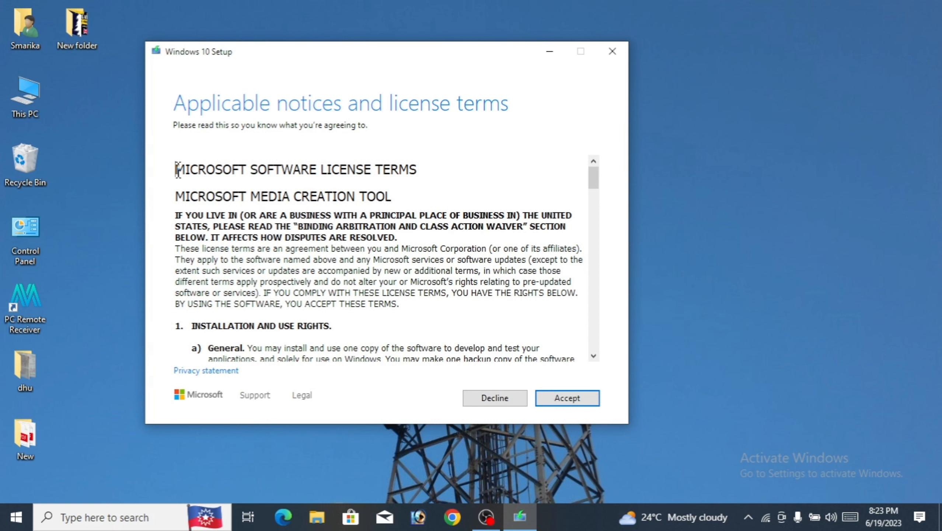
- Read through the Microsoft Media Creation Tool license terms and accept them
drag(178, 170, 417, 170)
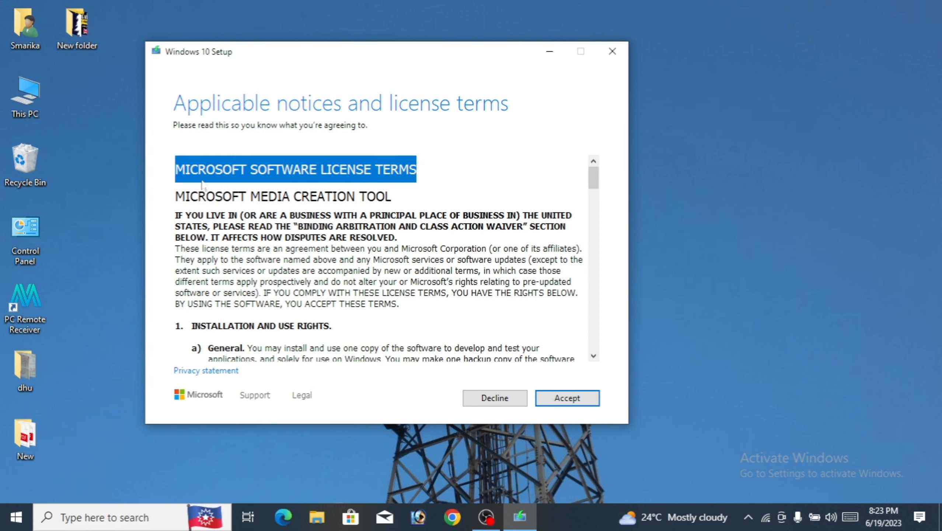
drag(177, 188, 392, 188)
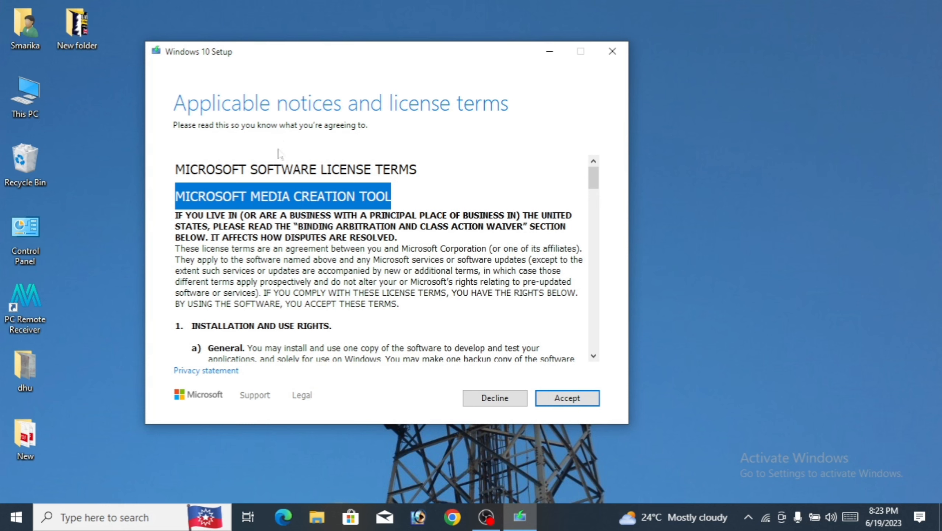
drag(593, 179, 595, 350)
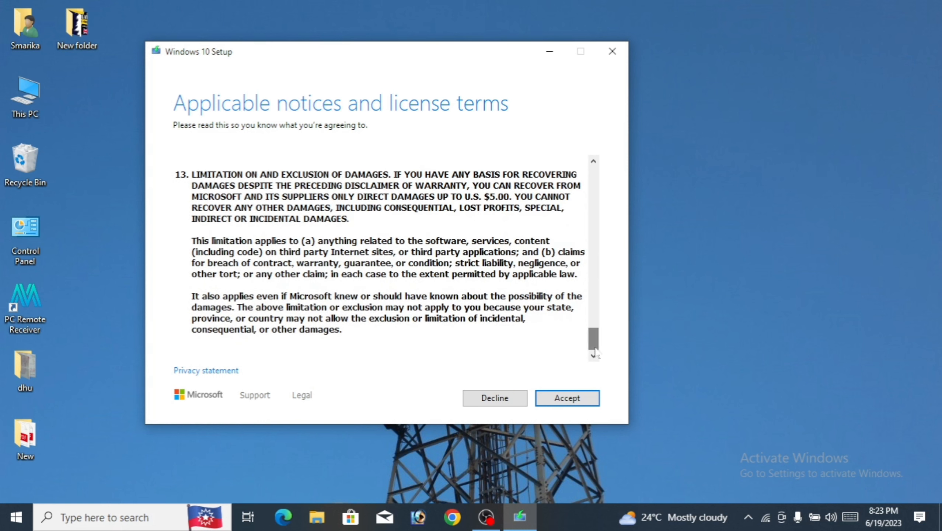
click(556, 402)
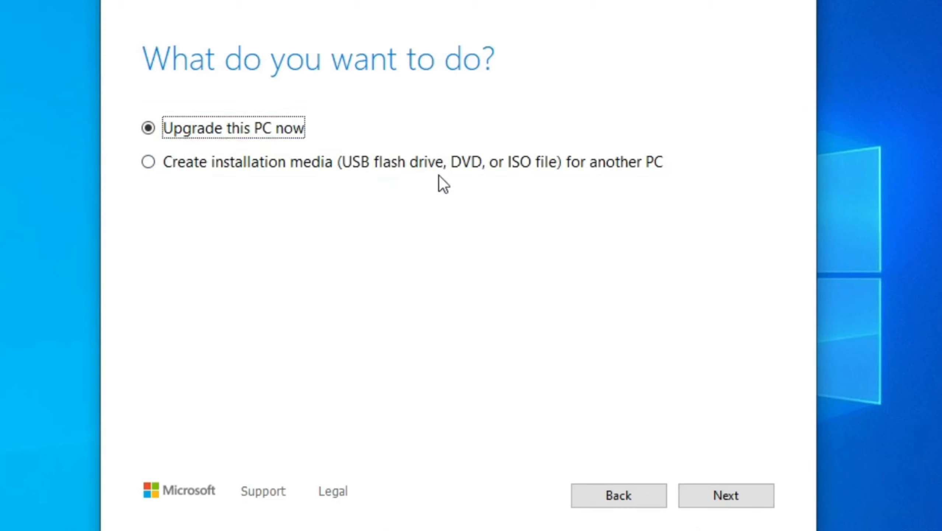
- Choose 'Create installation media (USB flash drive, DVD, or ISO file) for another PC' and continue
click(149, 163)
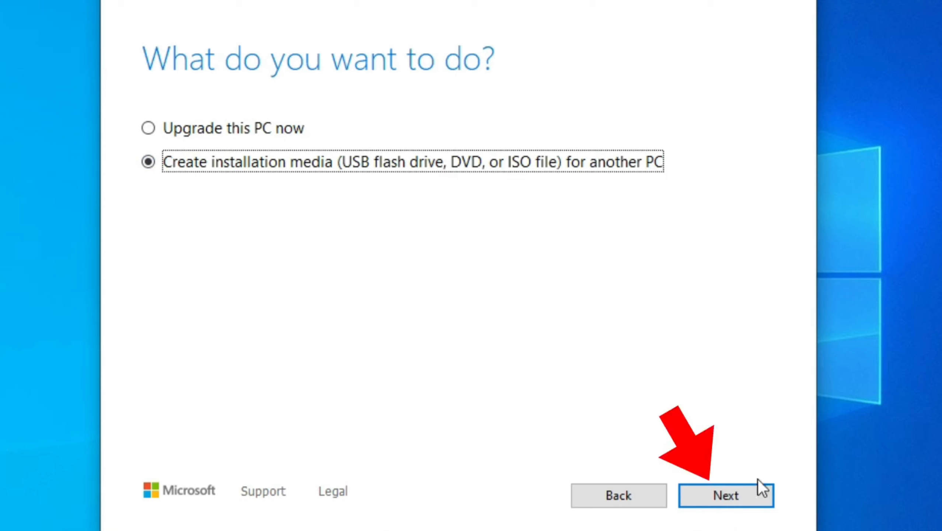
click(728, 499)
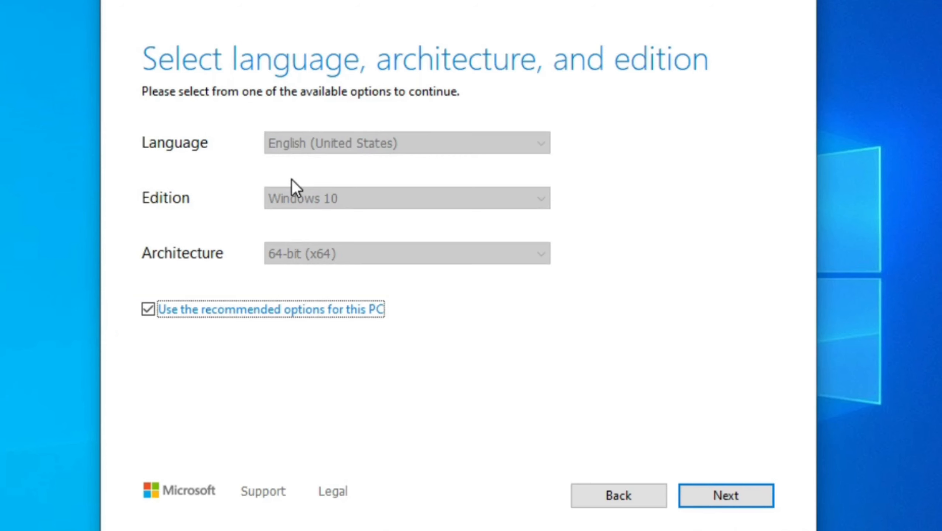
- Untick recommended options, keep English (United States), Windows 10 and 64-bit (x64), and continue
click(147, 309)
click(387, 135)
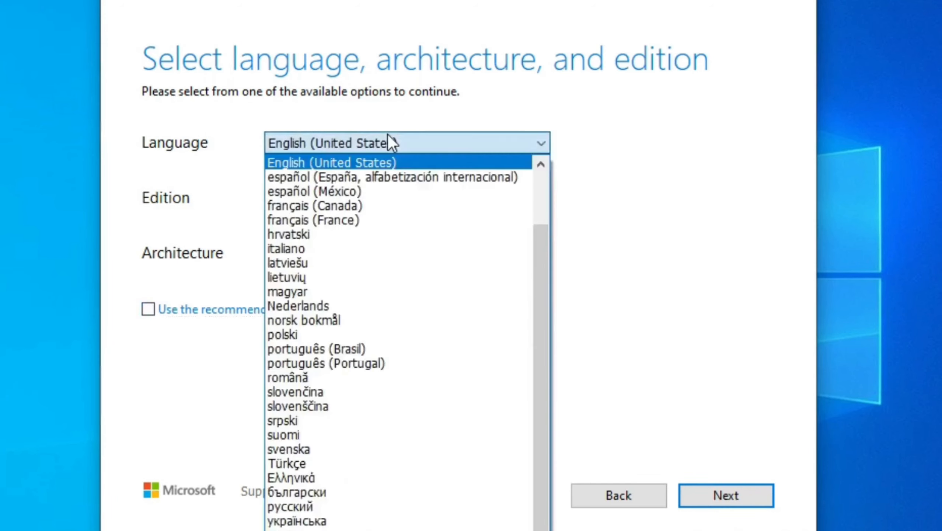
scroll(391, 156, down, 1)
scroll(391, 158, up, 3)
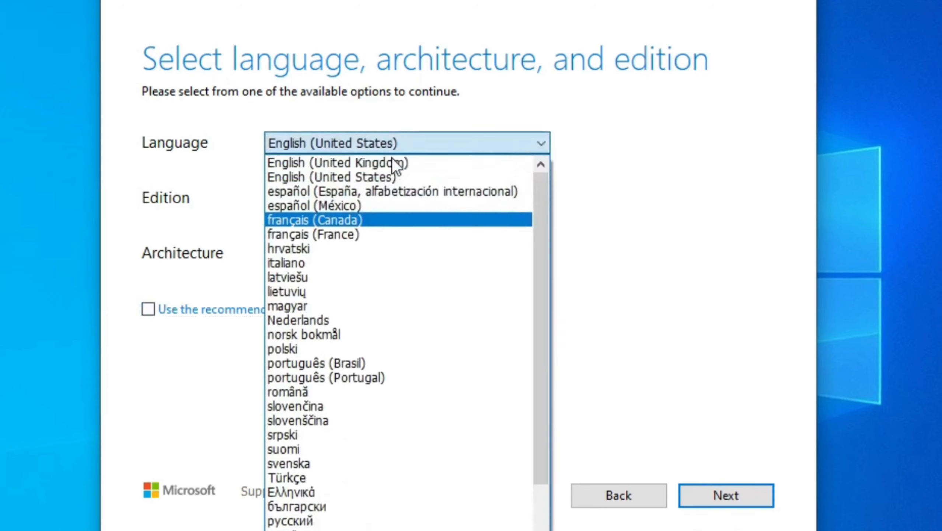
click(647, 194)
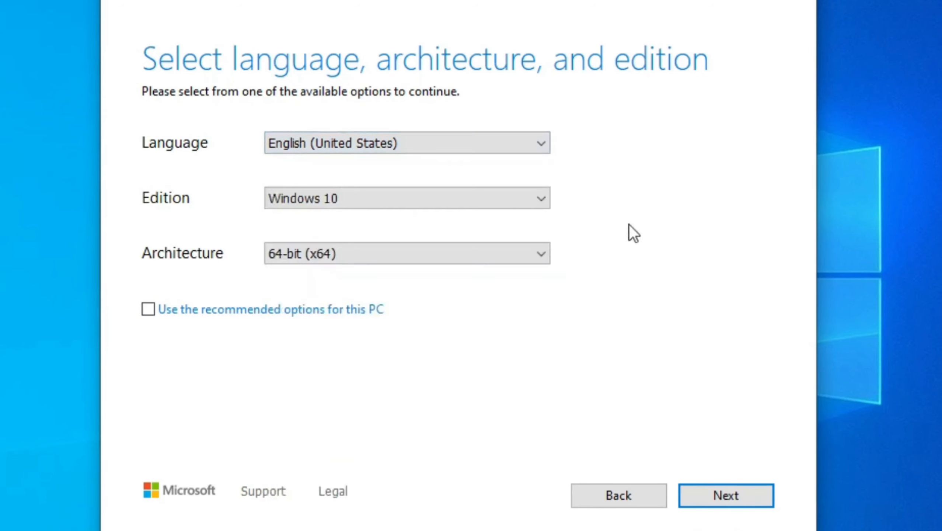
click(381, 205)
click(381, 203)
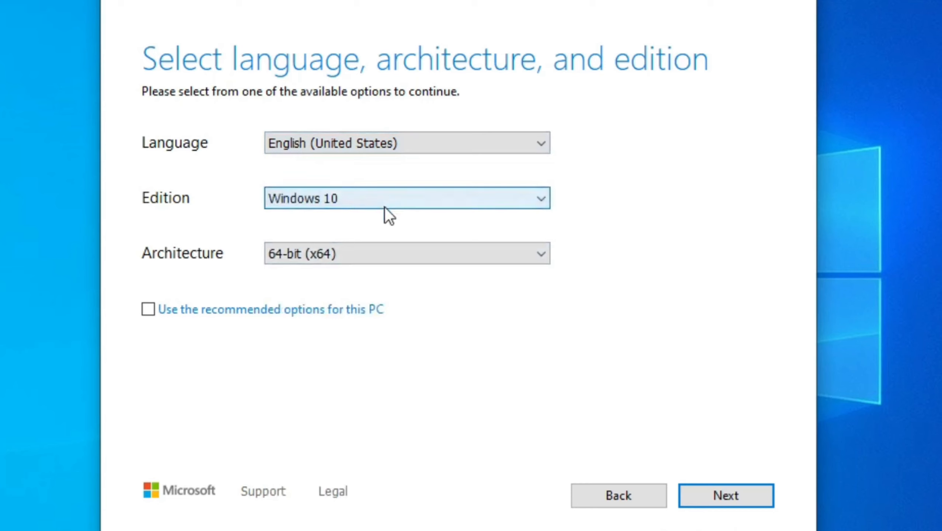
click(380, 249)
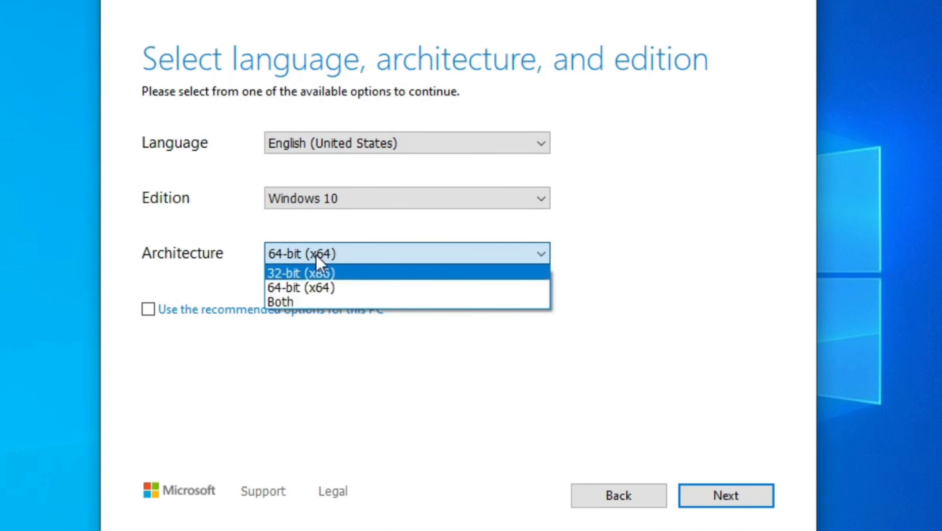
click(248, 343)
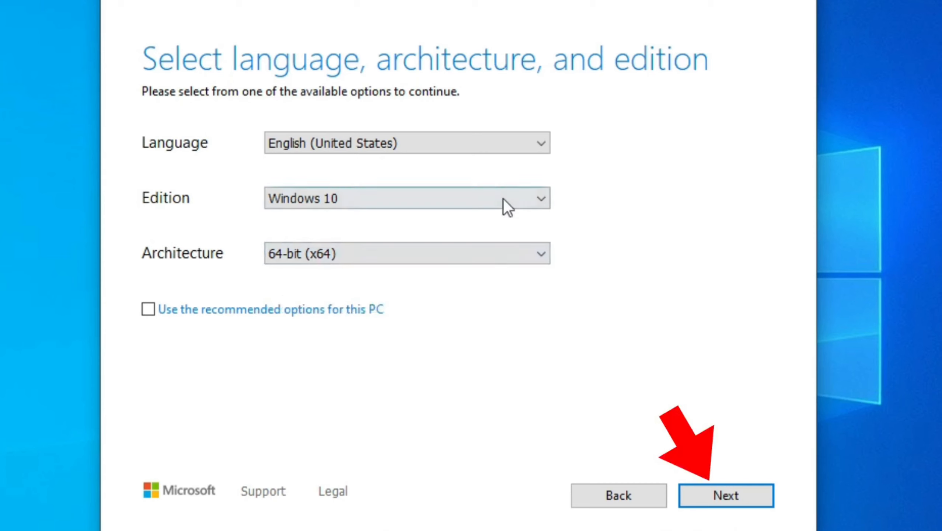
click(723, 496)
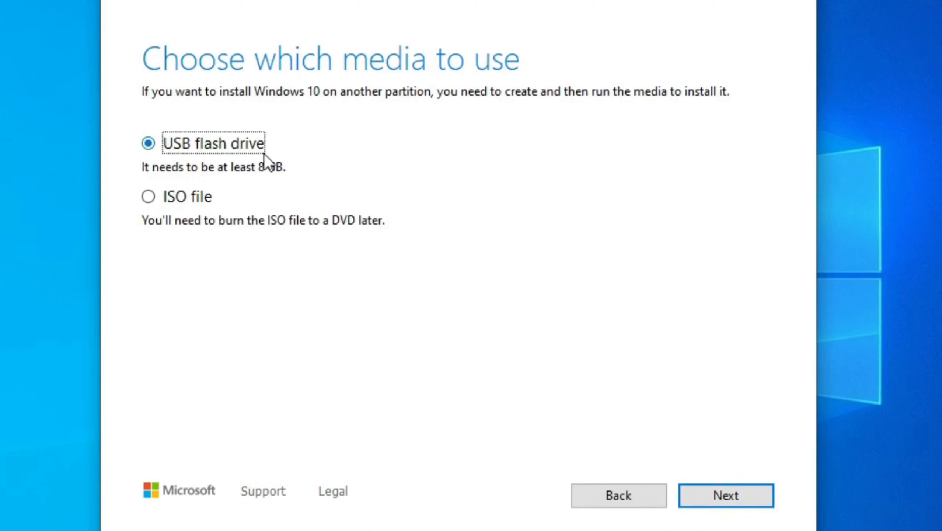
- Choose ISO file as the media and save it as Windows.iso in Desktop\Bootable
click(146, 198)
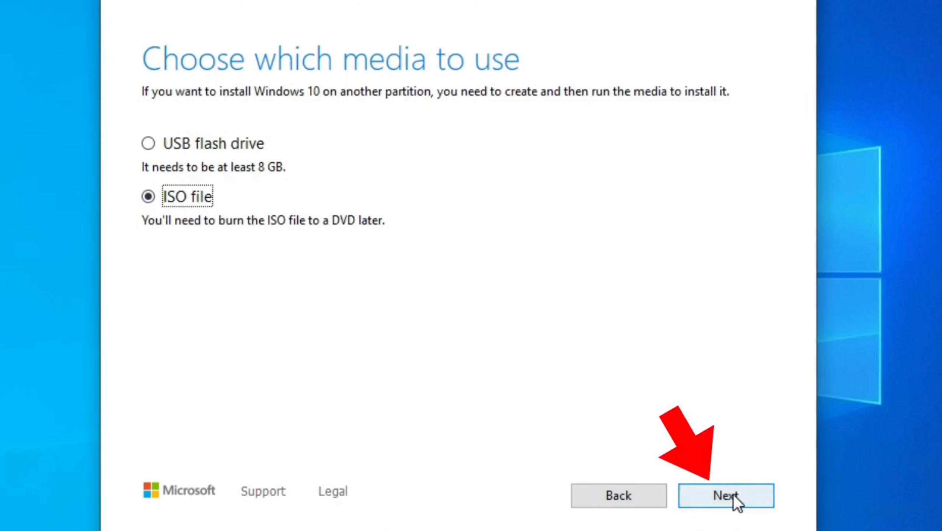
click(734, 495)
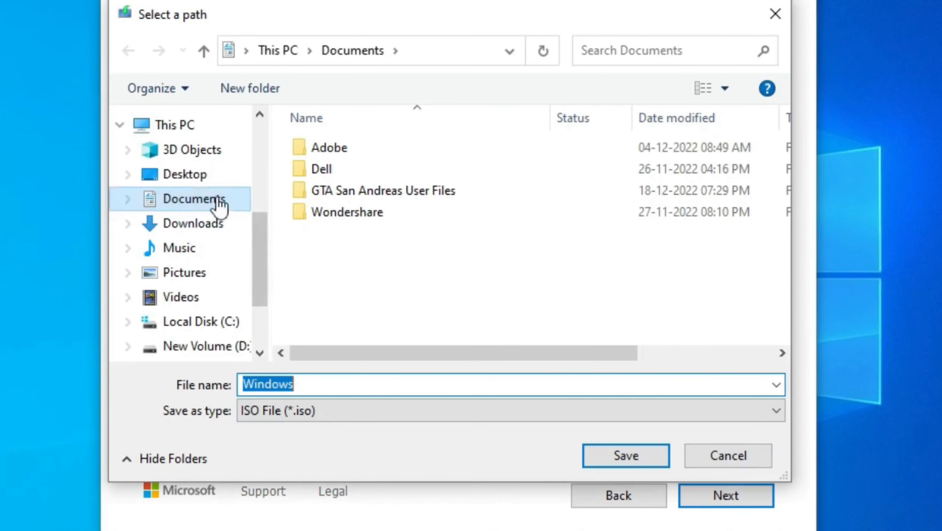
click(204, 180)
double_click(380, 149)
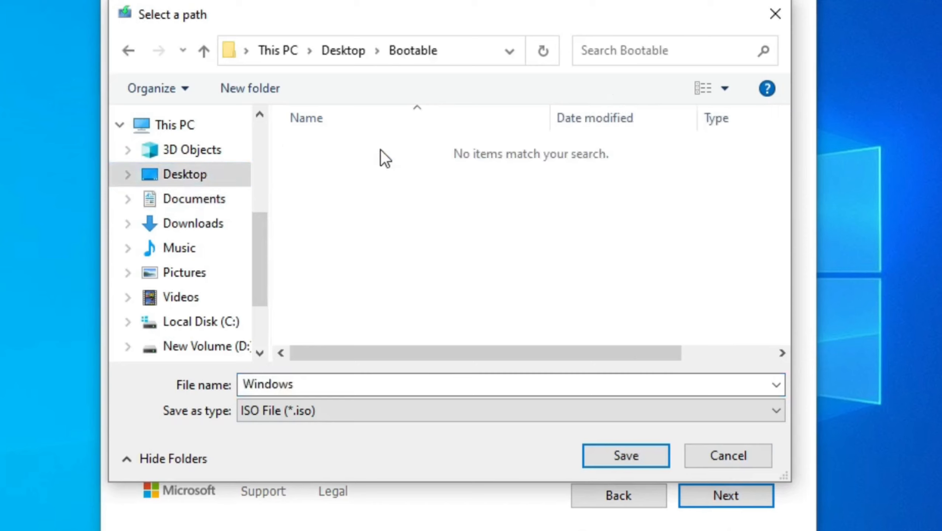
click(615, 456)
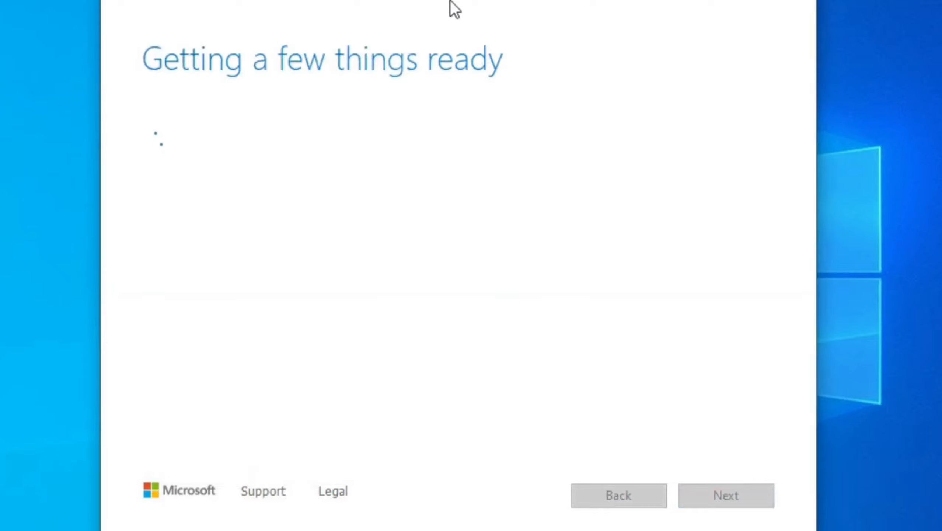
- Move the setup window aside, place the Bootable folder top-left, then open and refresh it
drag(441, 0, 729, 0)
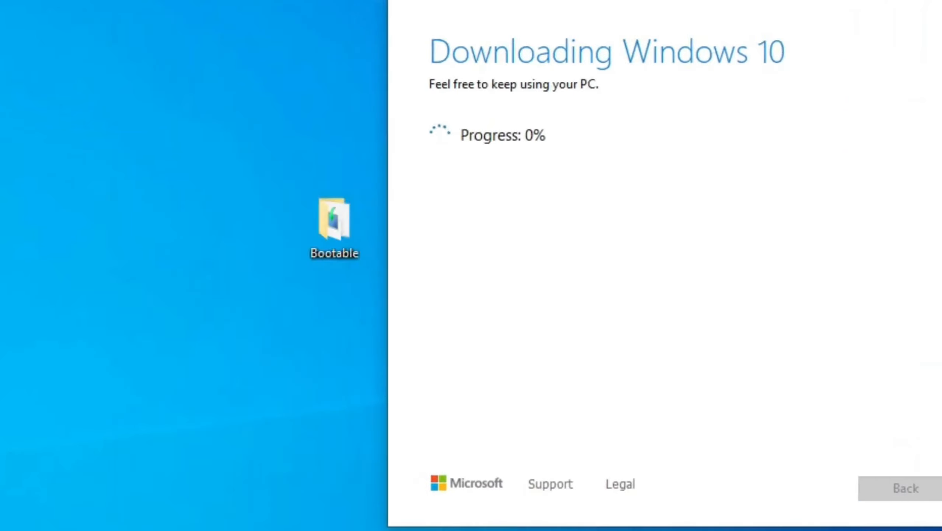
drag(335, 221, 110, 126)
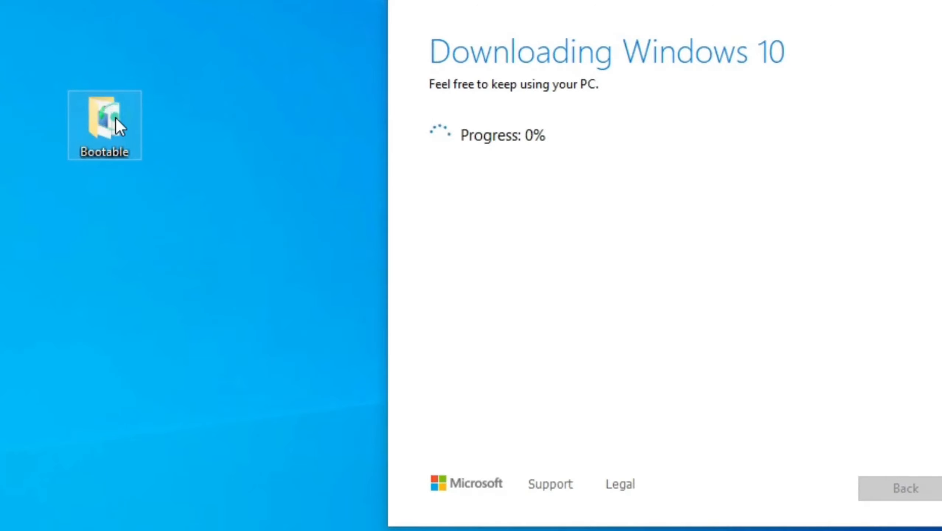
double_click(115, 118)
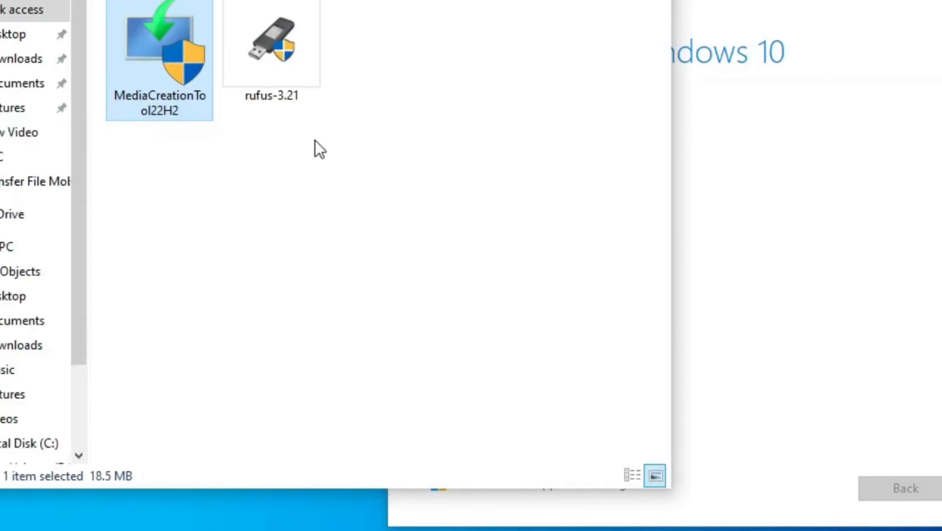
right_click(322, 171)
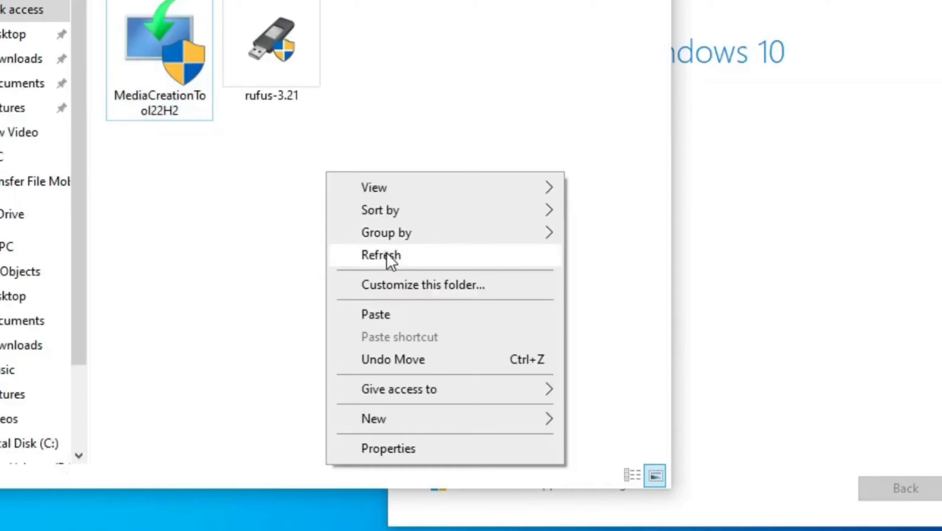
click(384, 255)
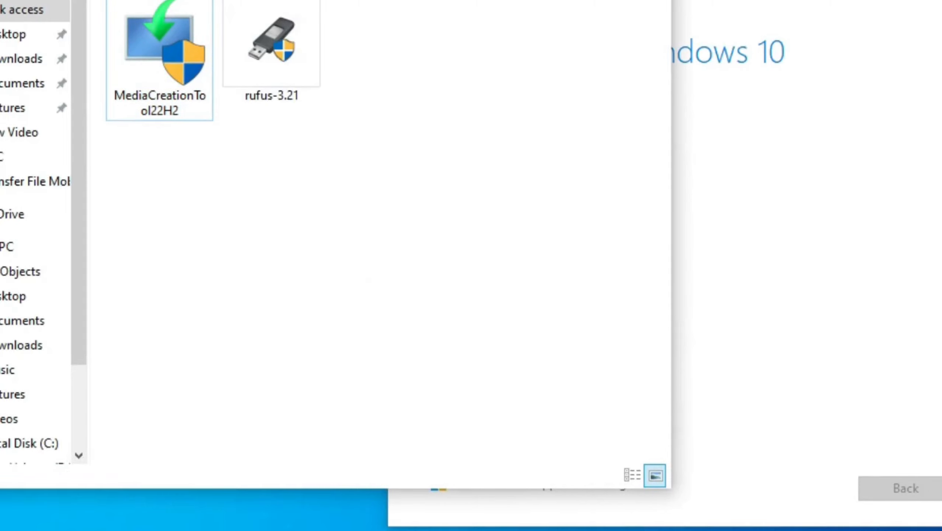
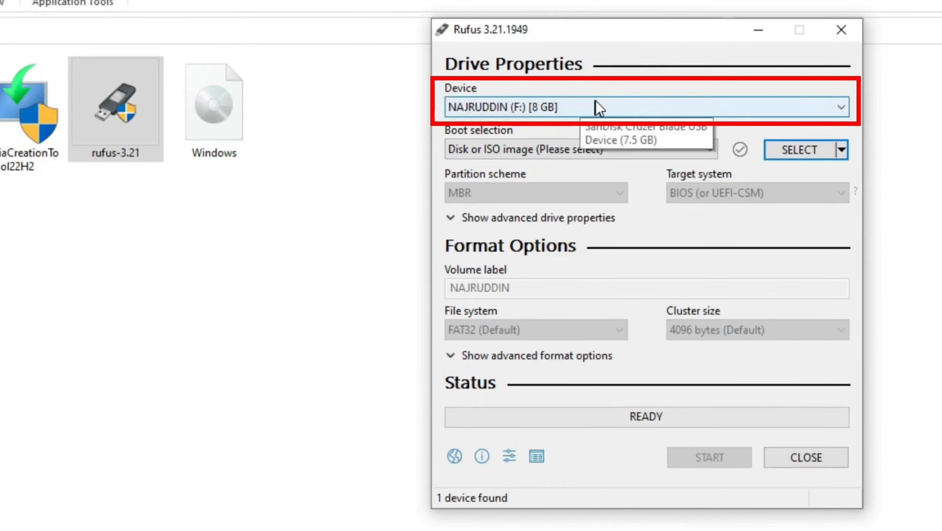
- Keep the 8 GB USB drive as the device and 'Disk or ISO image' as boot selection
click(601, 107)
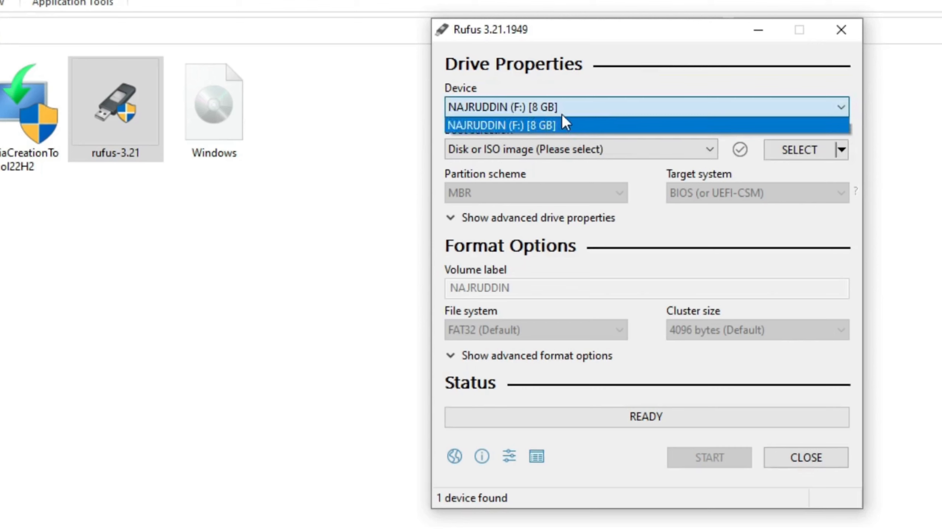
click(577, 106)
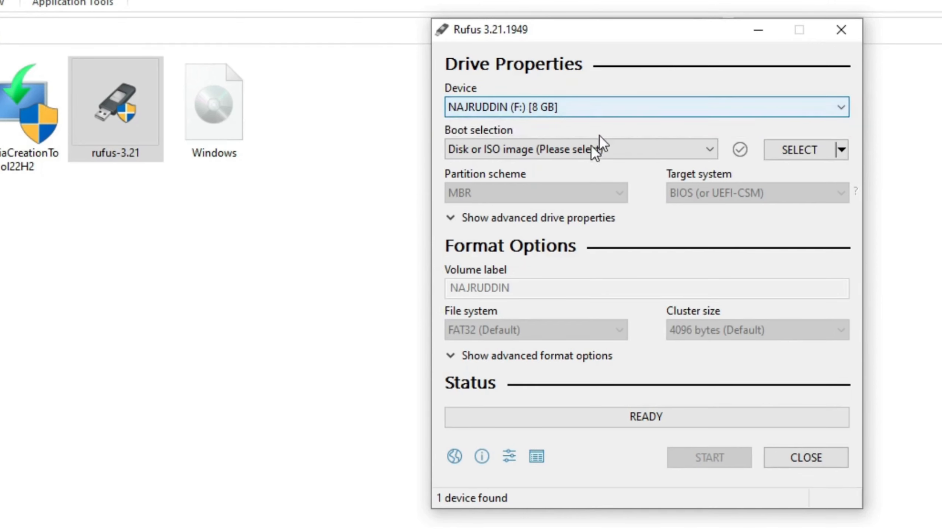
click(571, 149)
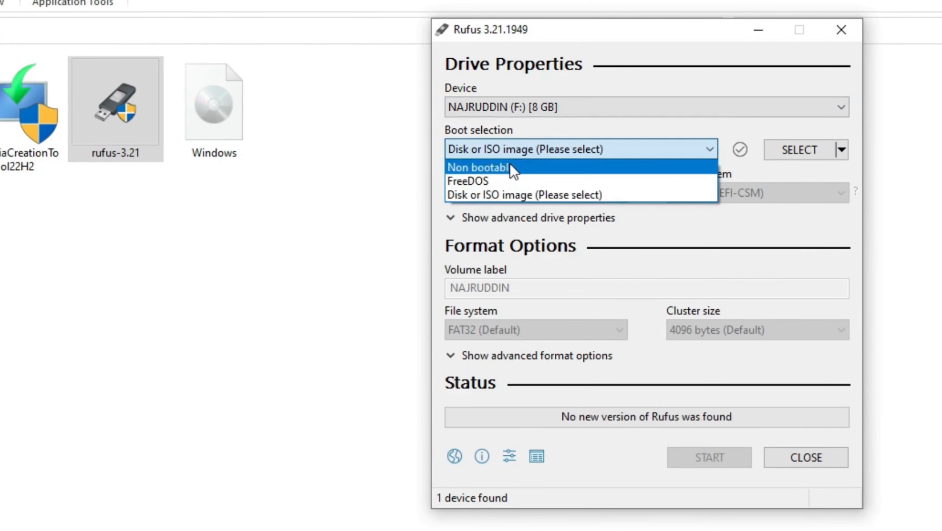
click(530, 193)
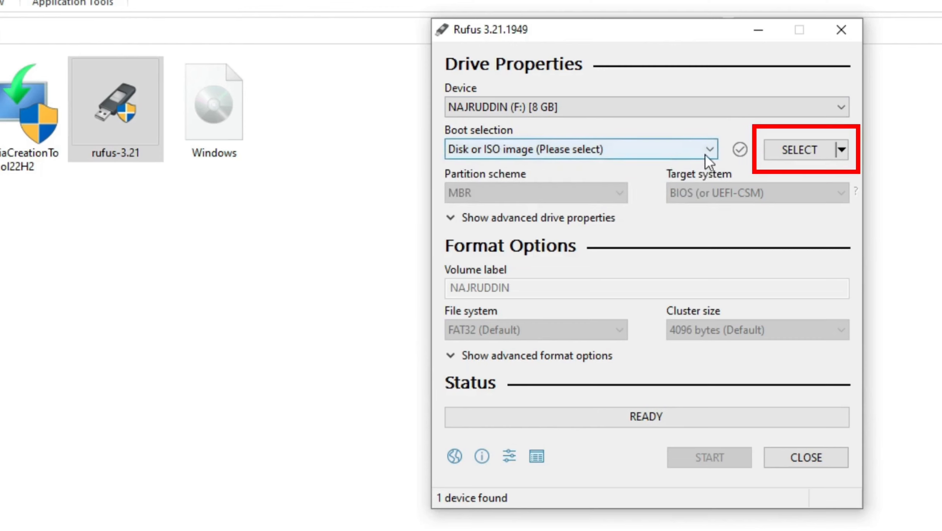
- Load Windows.iso from Desktop\Bootable as the image to write
click(800, 150)
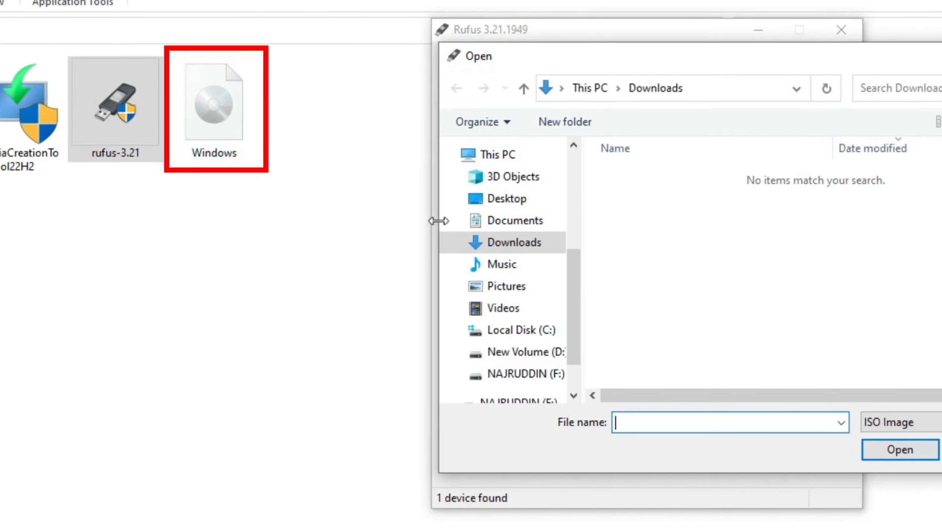
click(500, 198)
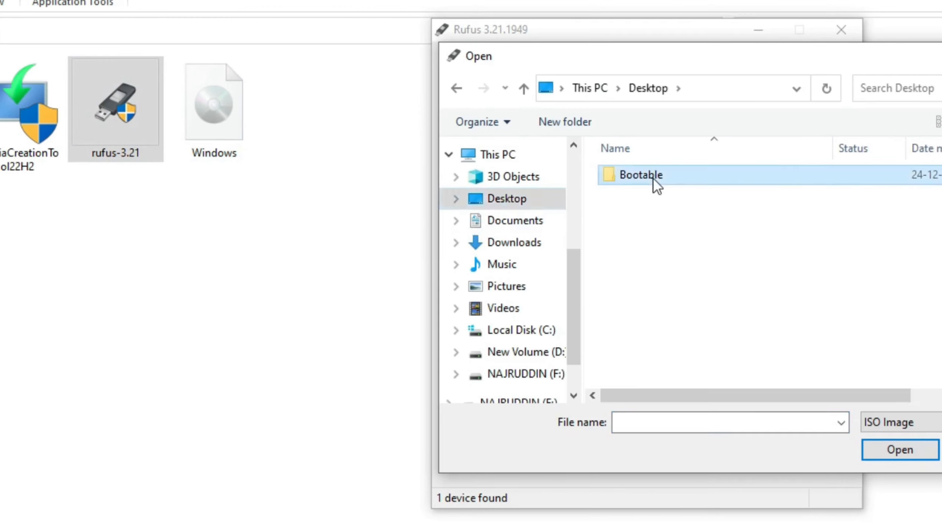
double_click(641, 175)
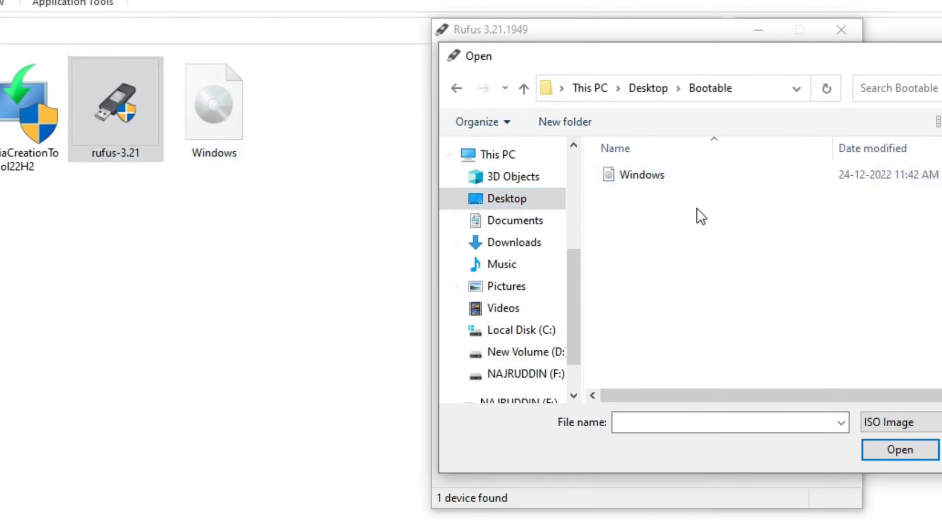
click(676, 180)
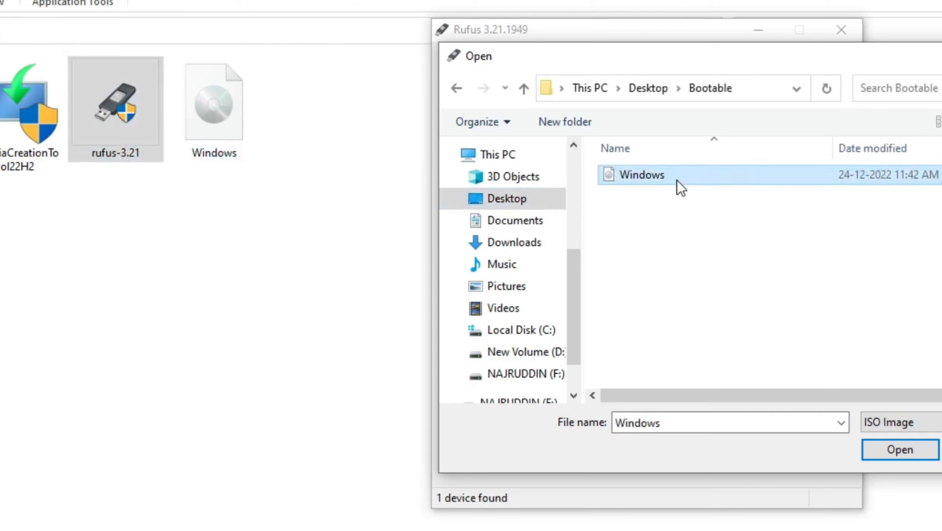
click(892, 450)
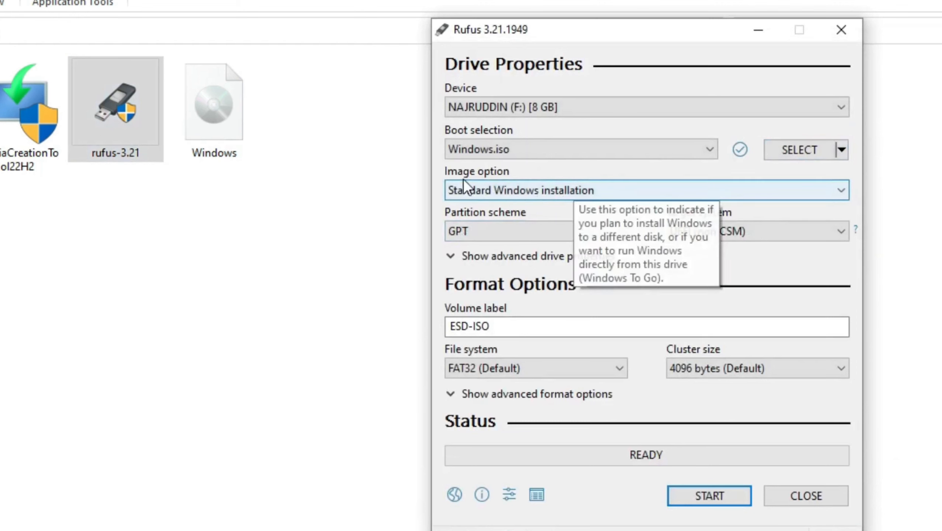
click(583, 189)
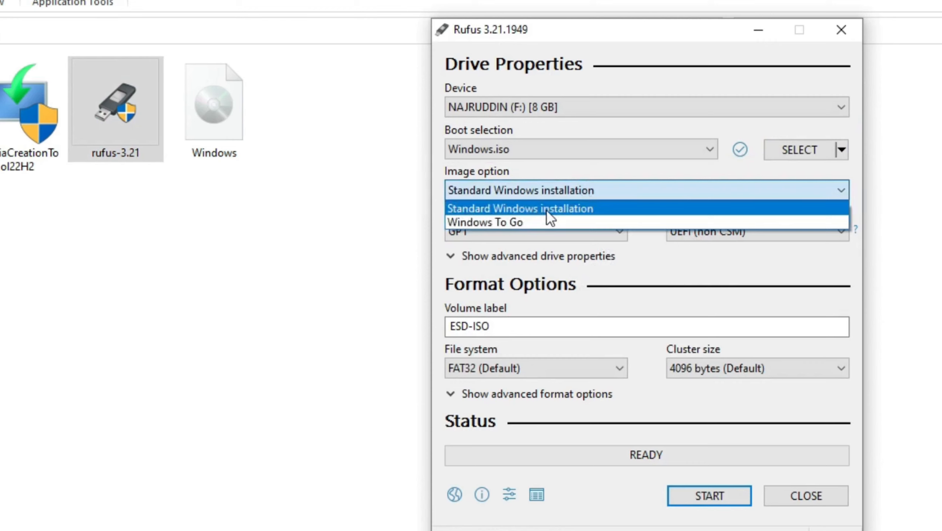
click(566, 209)
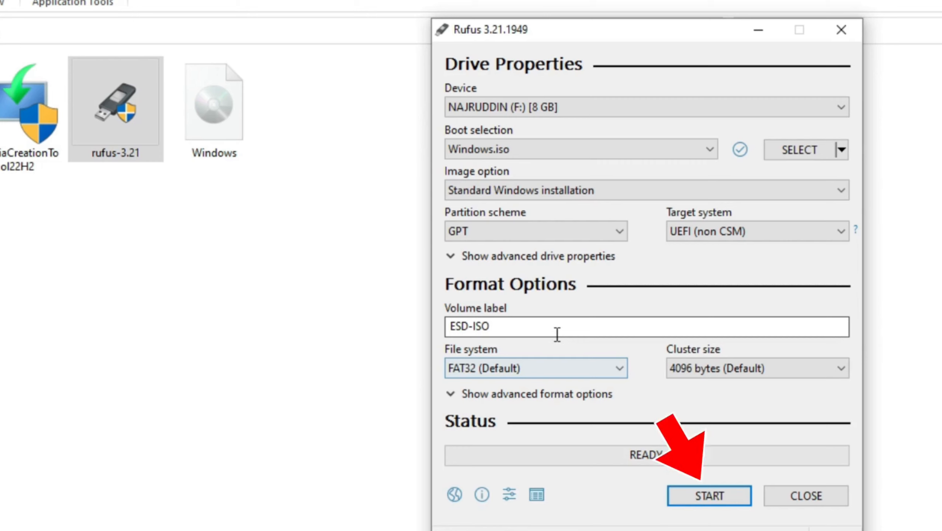
- Start writing, enabling 'Create a local account with username' in the Windows User Experience options
click(709, 495)
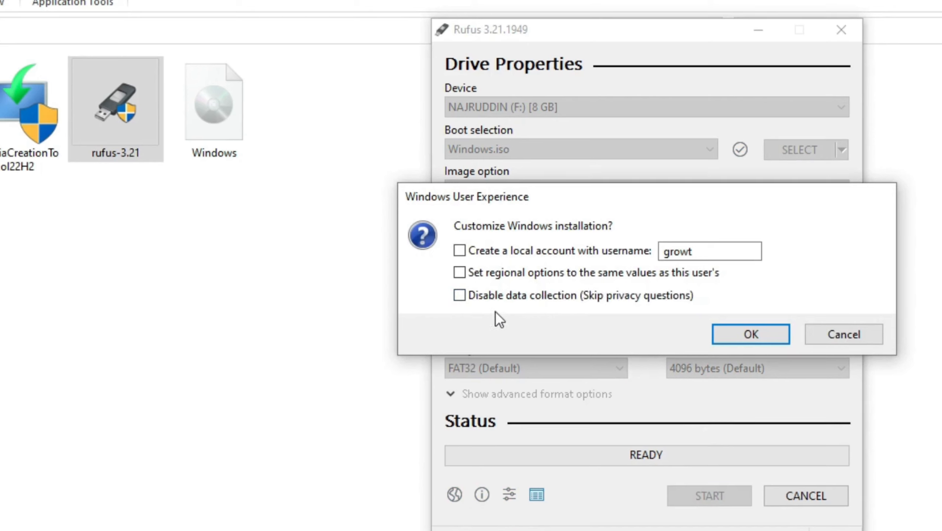
click(460, 251)
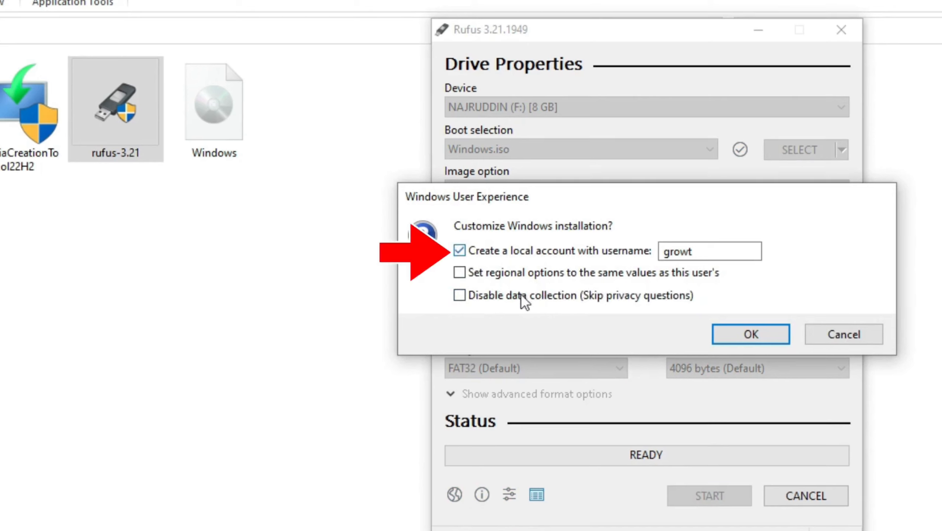
click(750, 336)
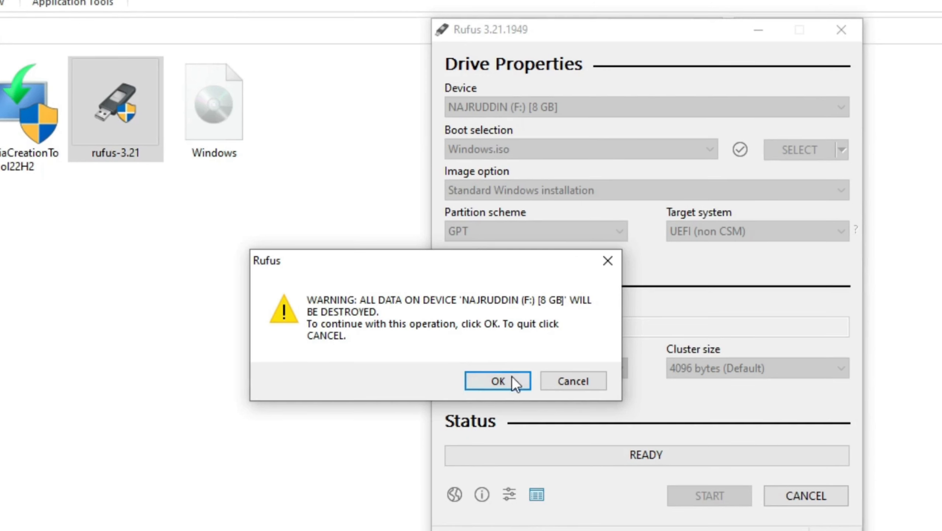
- Accept erasing the 8 GB USB drive and let Rufus copy the ISO files until READY
click(498, 380)
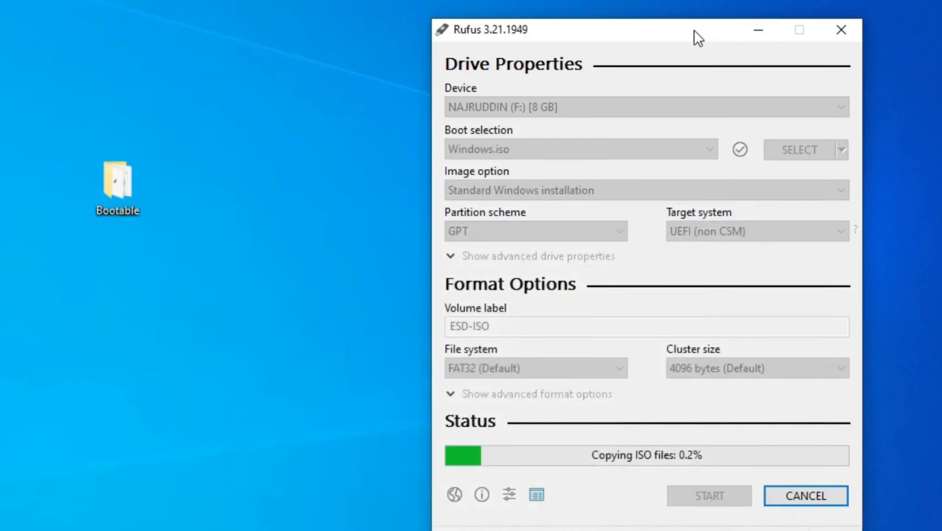
drag(694, 30, 529, 10)
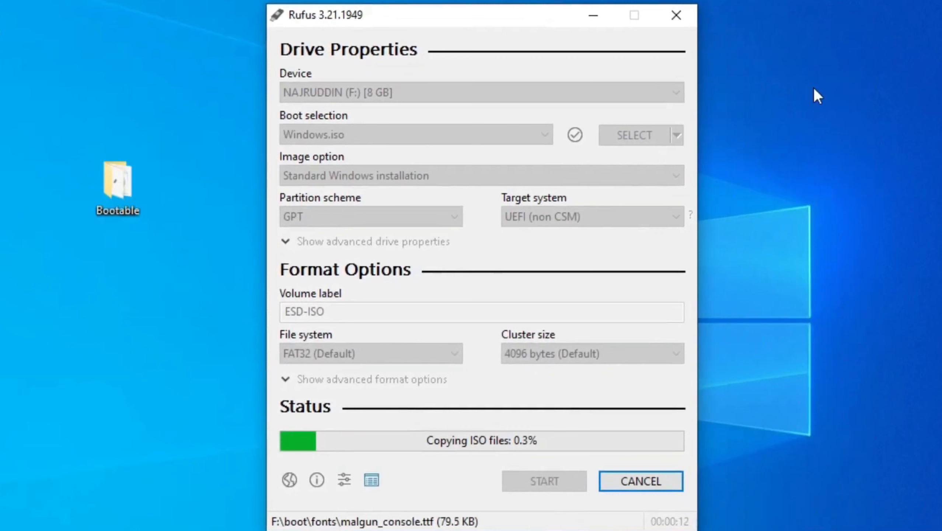
right_click(810, 77)
click(867, 136)
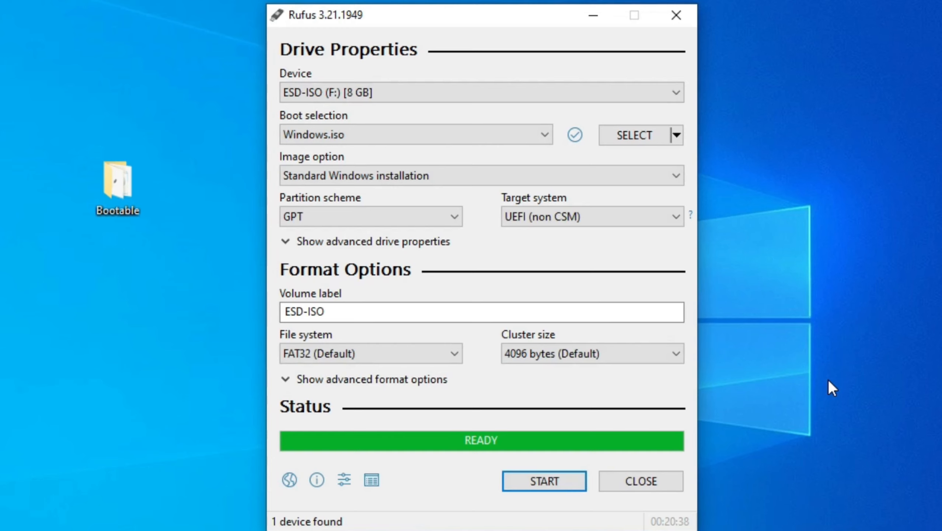
- Close Rufus and refresh the desktop, briefly reopening and closing the Bootable folder
click(654, 485)
right_click(408, 132)
click(441, 179)
right_click(396, 139)
click(438, 185)
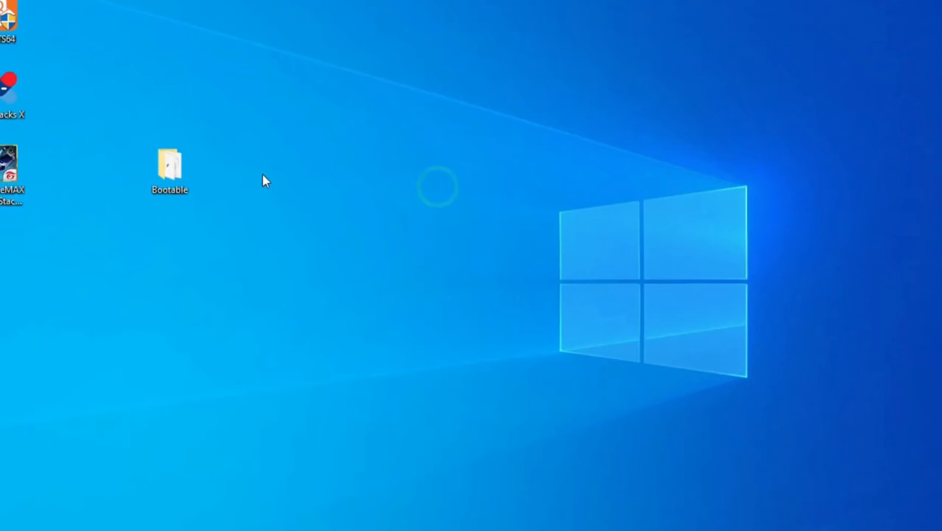
double_click(175, 171)
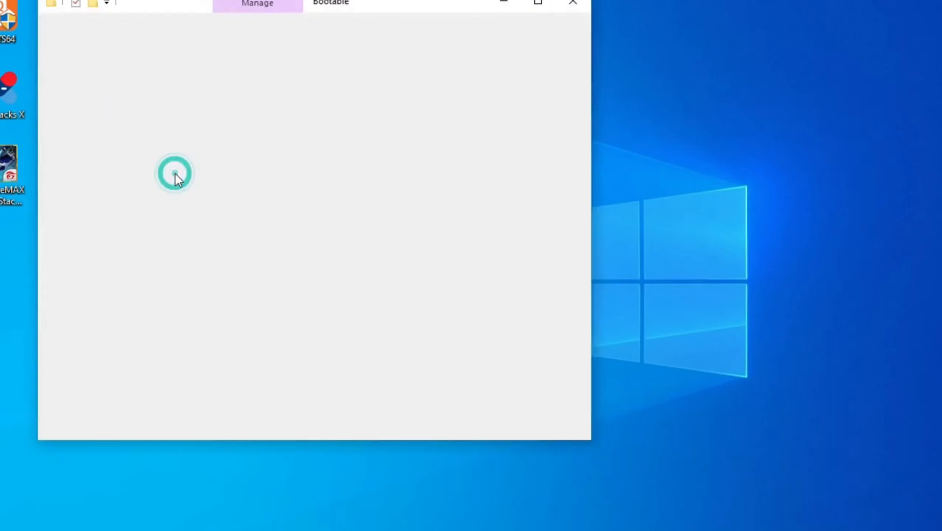
click(575, 3)
right_click(398, 63)
click(449, 112)
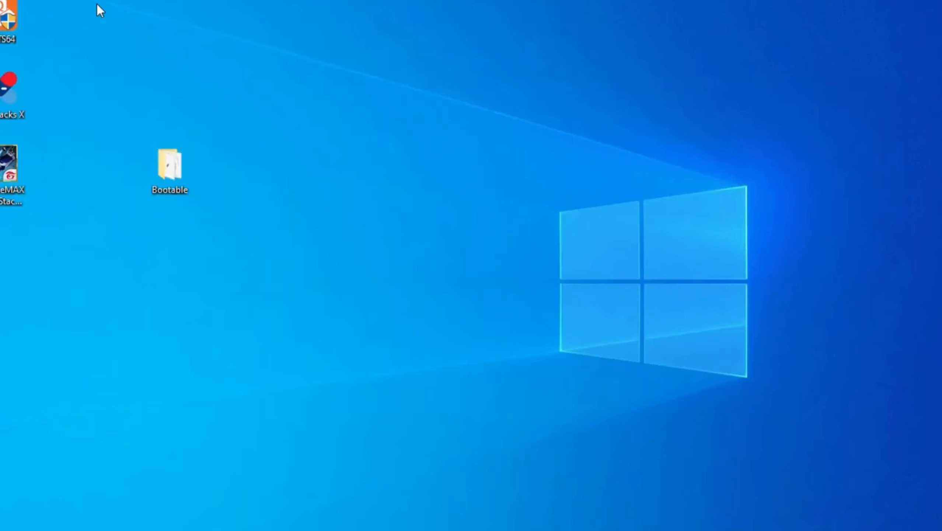
- Open This PC and browse into the ESD-ISO (F:) drive
double_click(3, 2)
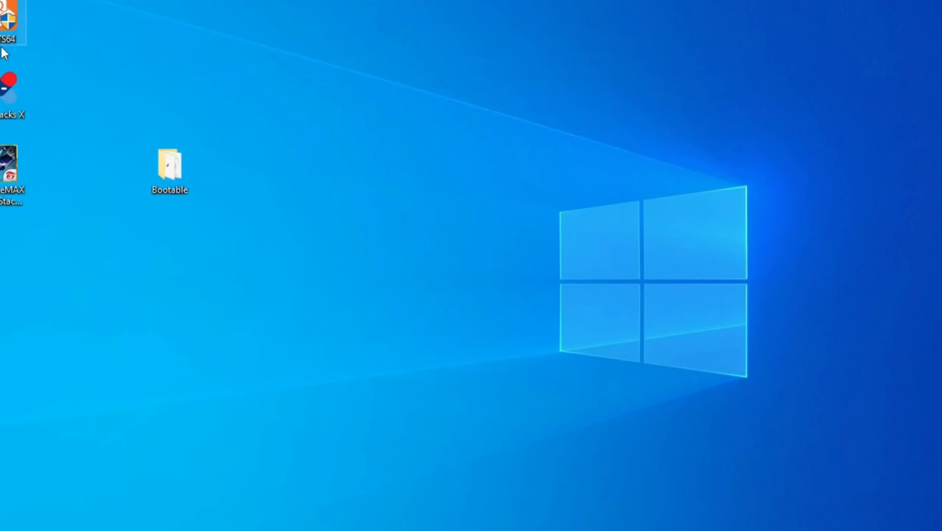
click(541, 7)
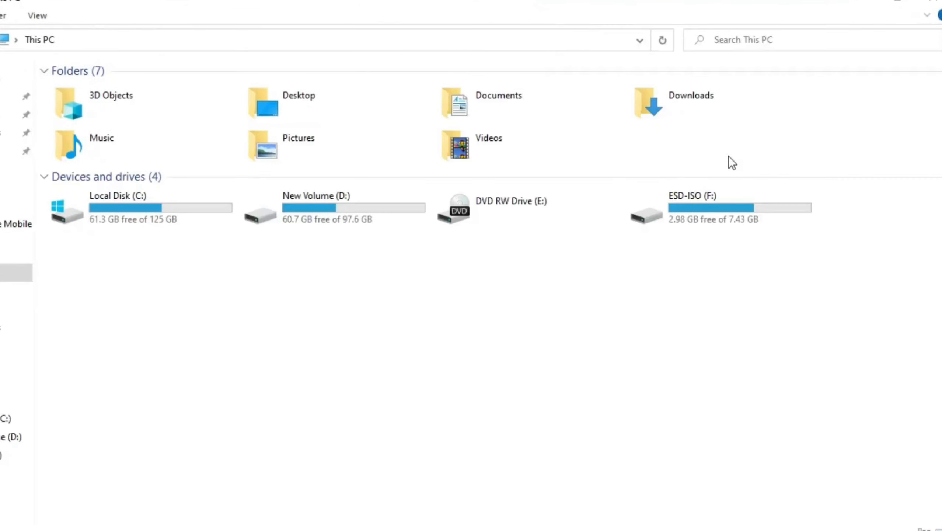
double_click(743, 212)
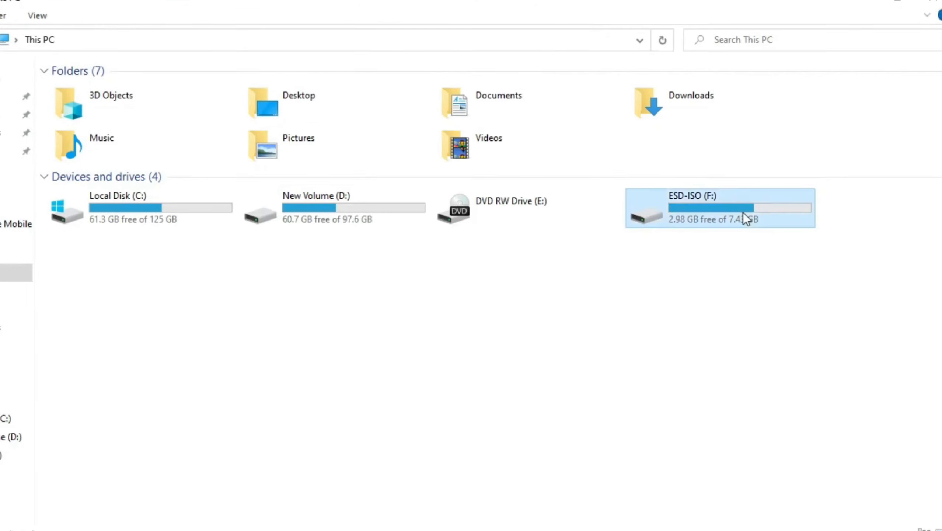